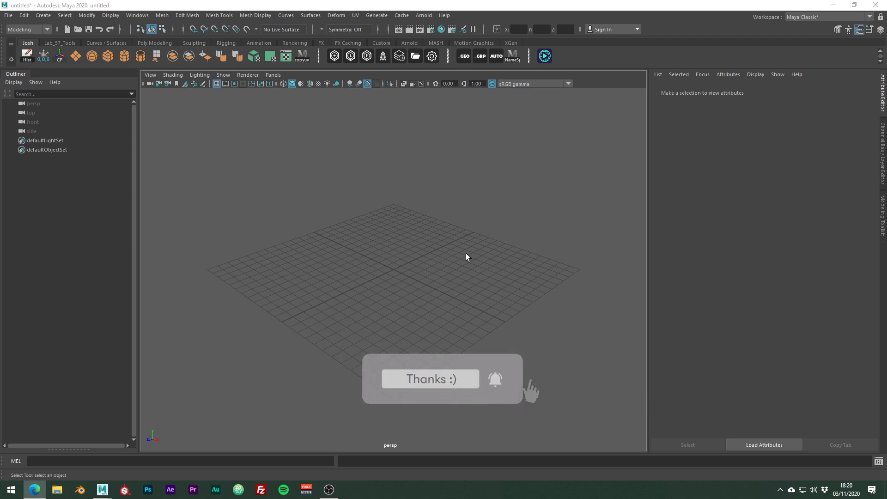
Create a polygon sphere at the grid centre and assign it a dark Phong material.
click(91, 56)
drag(396, 275, 422, 288)
right_drag(382, 175, 445, 428)
click(472, 282)
alt+middle_drag(438, 182, 437, 251)
click(439, 250)
click(489, 216)
key(f)
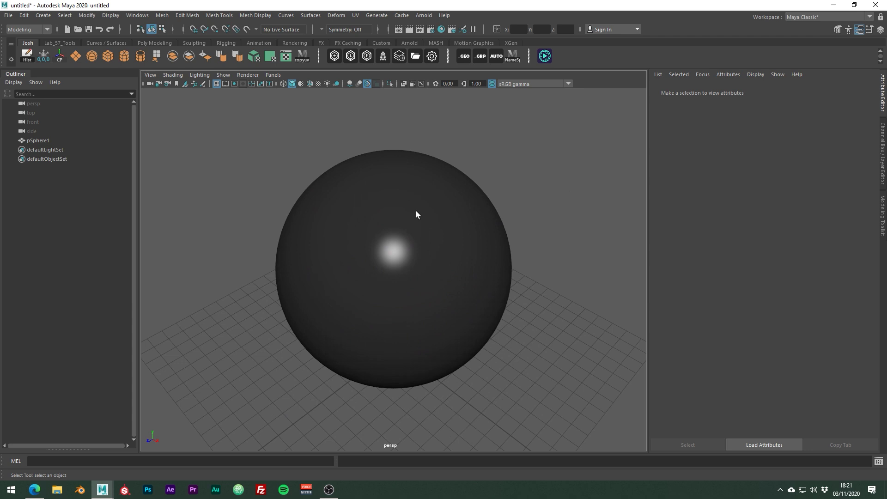
Inspect the shading around the sphere's pole, and delete the sphere.
scroll(416, 210, up, 5)
alt+drag(432, 226, 497, 233)
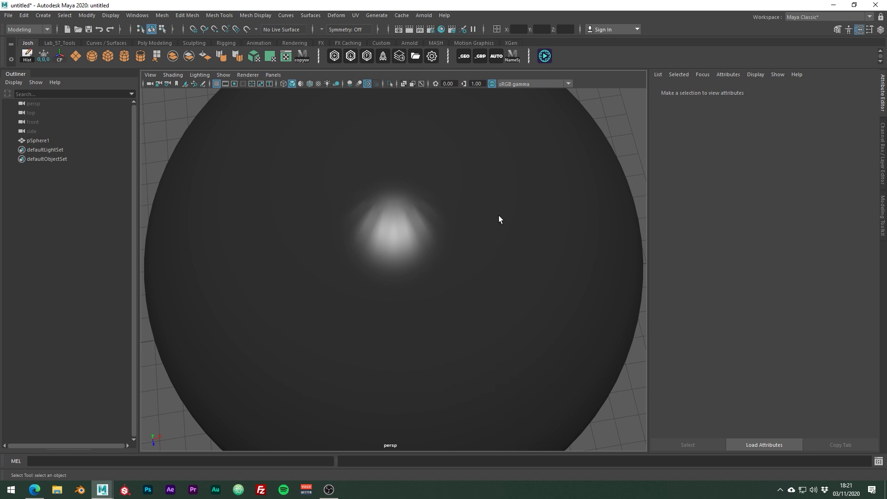
drag(549, 188, 482, 222)
key(Delete)
scroll(469, 287, down, 5)
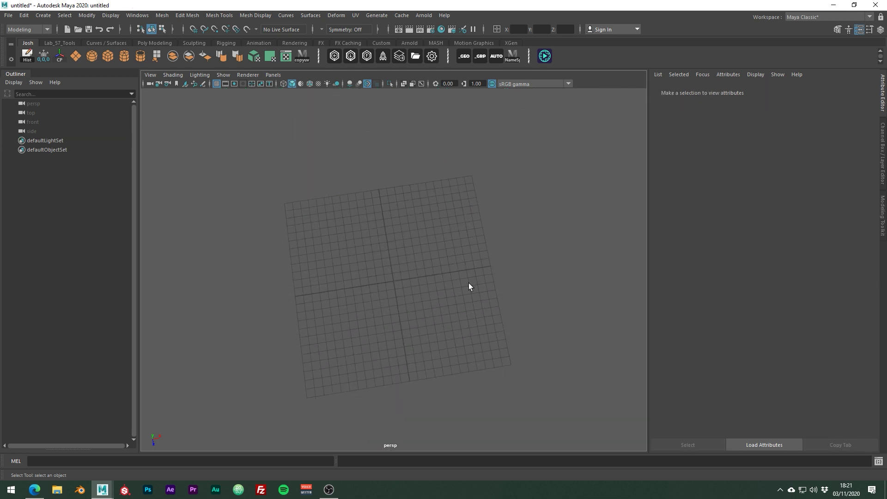
Create a polygon cube at the centre of the grid.
alt+drag(468, 287, 418, 270)
click(108, 56)
drag(384, 254, 422, 269)
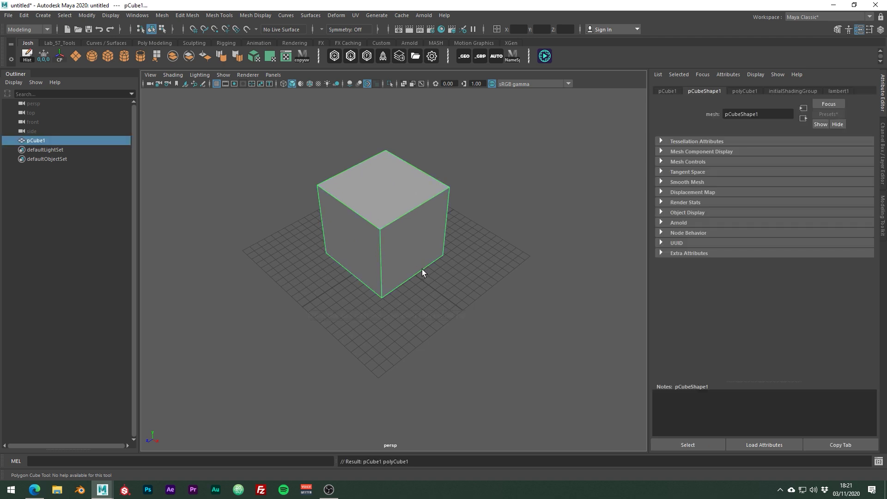
Apply Smooth to the cube and set its divisions to 2.
shift+right_drag(499, 179, 500, 232)
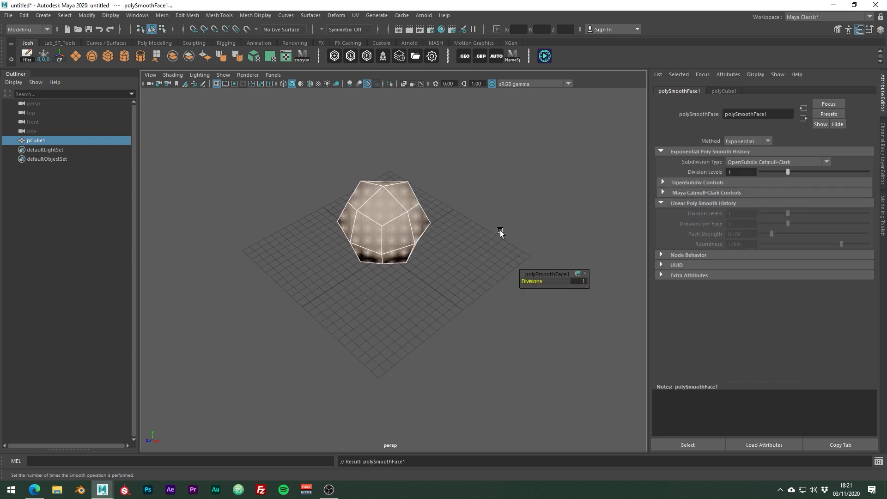
click(580, 282)
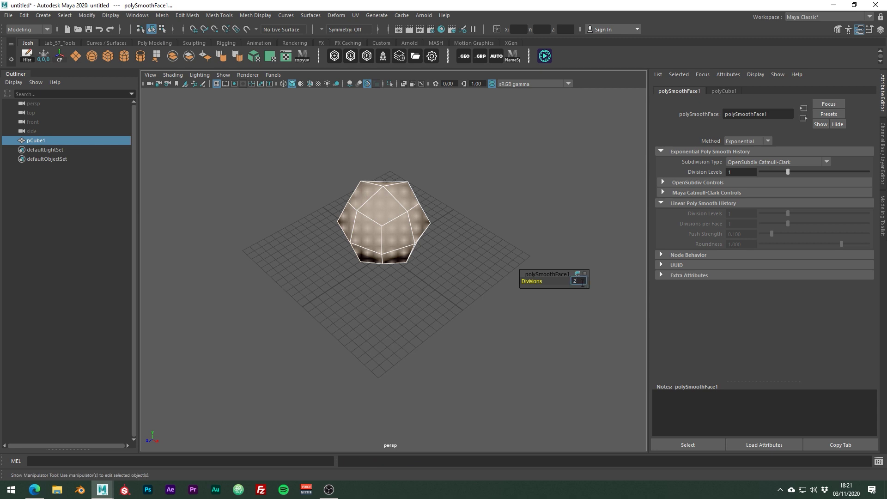
text(2)
key(Return)
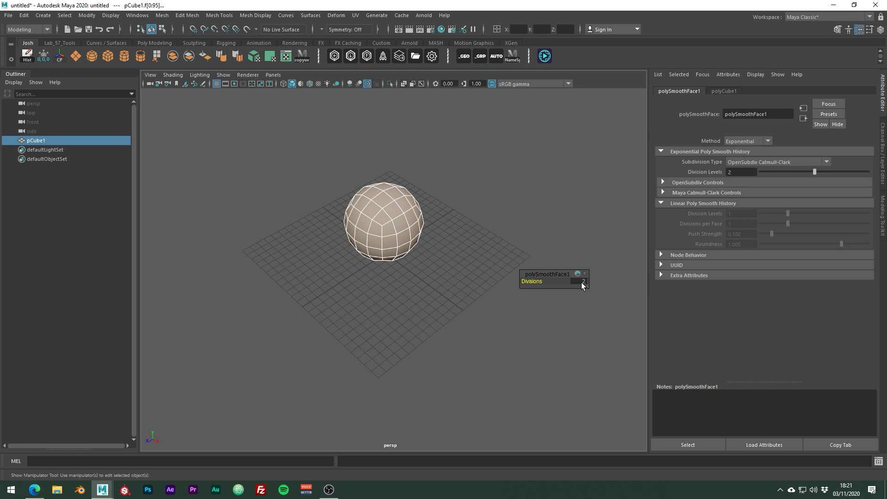
click(488, 195)
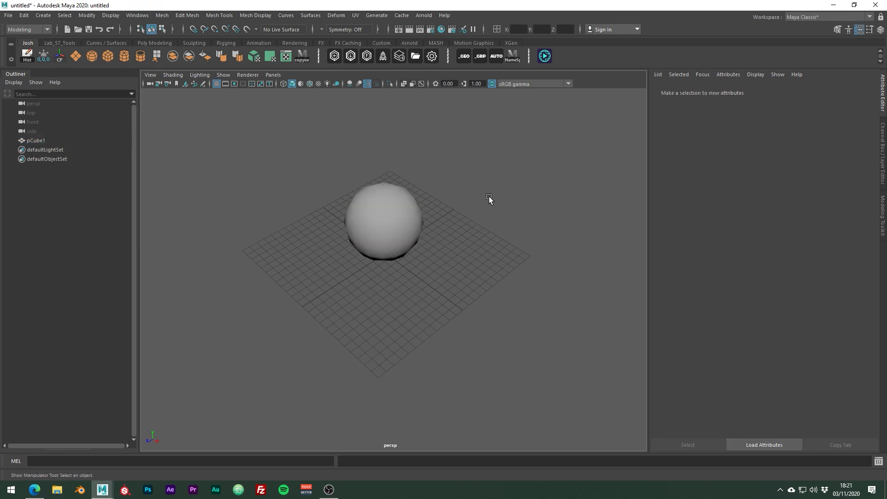
Turn on smooth mesh preview for the smoothed cube and deselect it.
click(367, 228)
key(f)
alt+drag(438, 236, 454, 207)
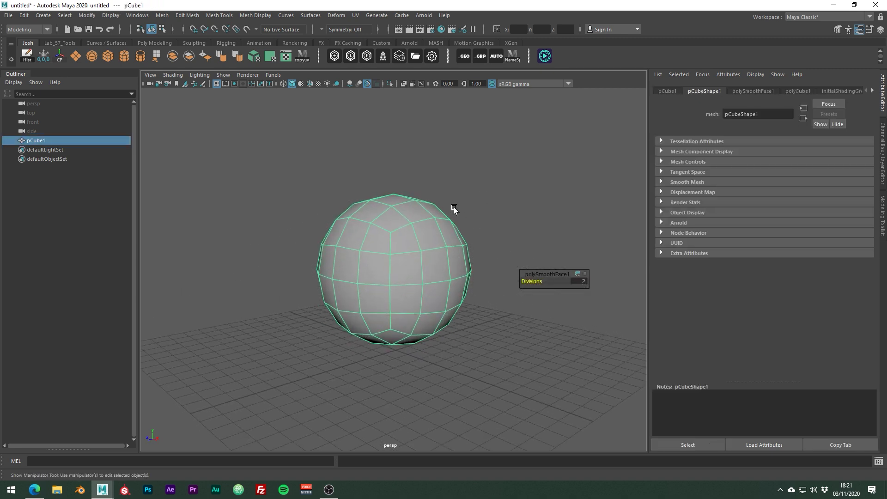
key(3)
click(509, 227)
mouse_move(513, 253)
alt+mouse_down()
mouse_move(472, 218)
mouse_move(453, 247)
mouse_move(511, 265)
mouse_move(573, 254)
mouse_move(549, 263)
mouse_move(508, 256)
alt+mouse_up()
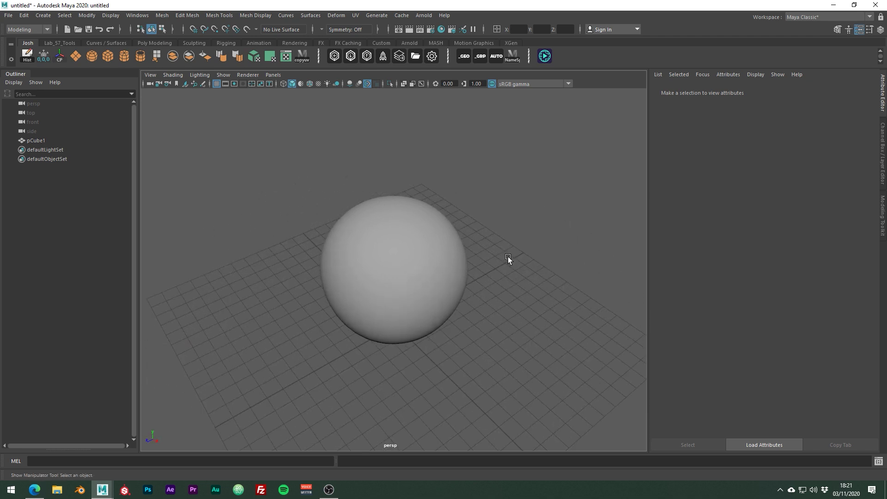
Assign the dark phong1 material to the smoothed cube.
click(428, 256)
right_drag(428, 246, 493, 469)
click(476, 388)
alt+drag(474, 386, 346, 368)
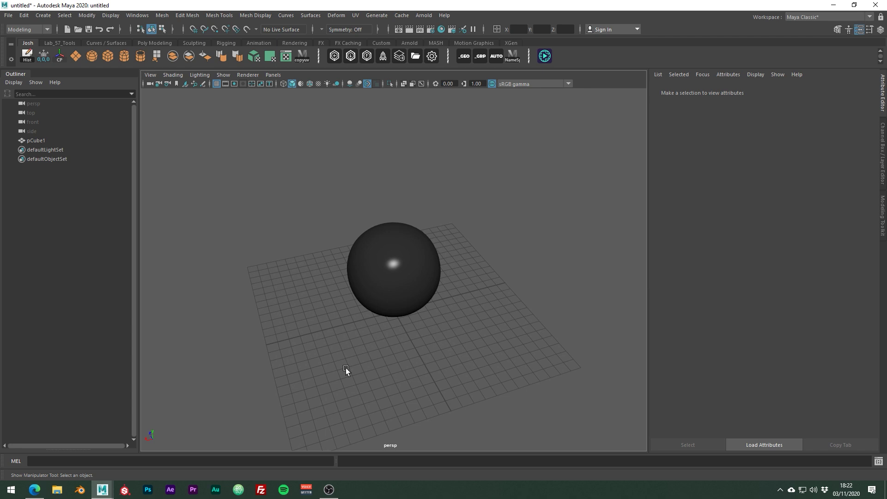
Apply a Sculpt deformer to the smoothed cube.
click(385, 247)
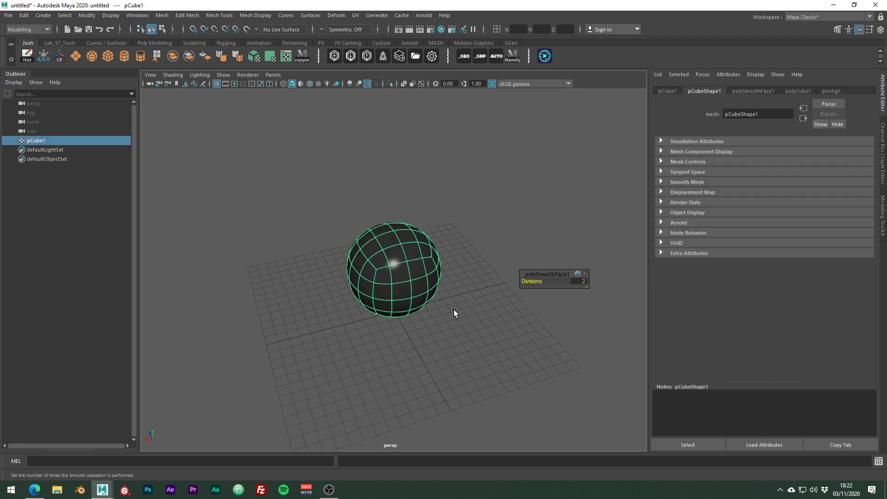
click(337, 15)
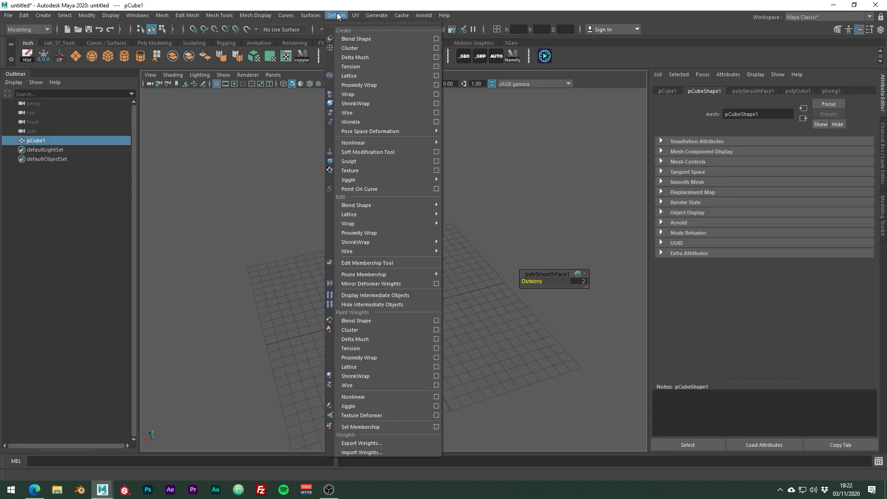
click(374, 163)
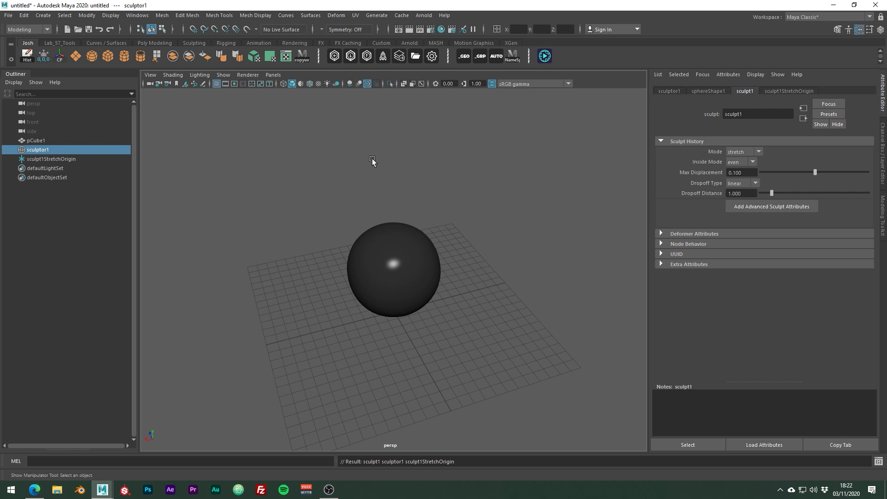
Using X-ray and wireframe display, scale the sculptor and its stretch origin together uniformly by about 8.67 to round the mesh.
scroll(388, 219, up, 5)
key(alt+x)
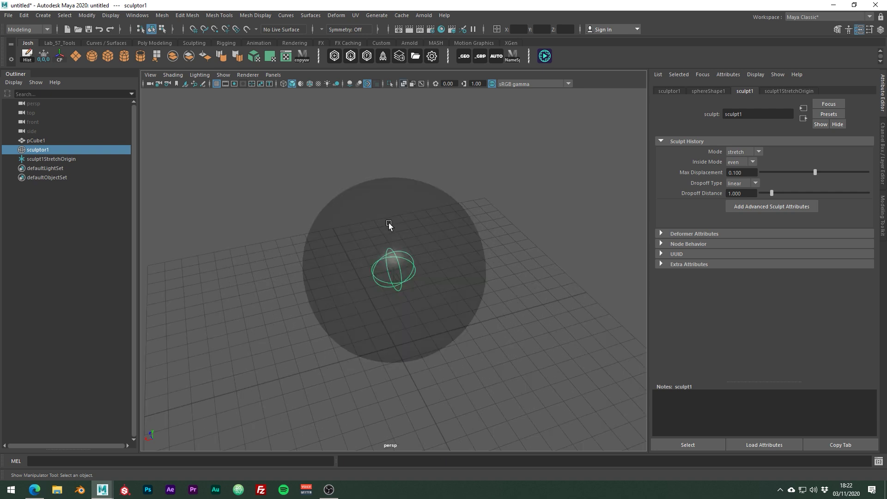
mouse_move(415, 257)
alt+mouse_down()
mouse_move(403, 242)
mouse_move(390, 275)
alt+mouse_up()
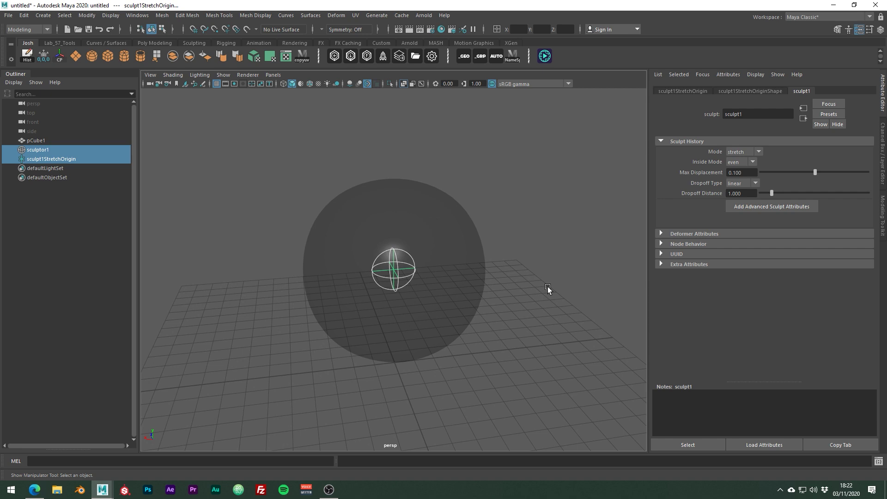
key(r)
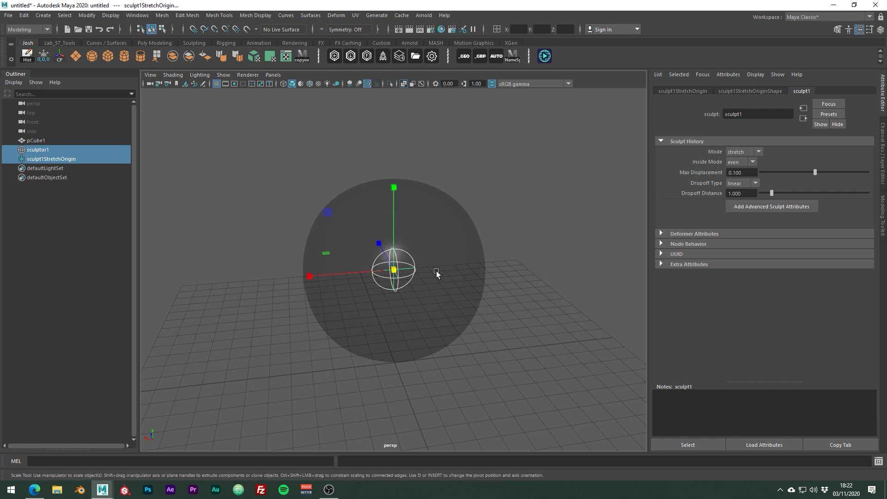
key(alt+5)
mouse_move(393, 272)
mouse_down()
mouse_move(447, 272)
mouse_move(684, 312)
mouse_up()
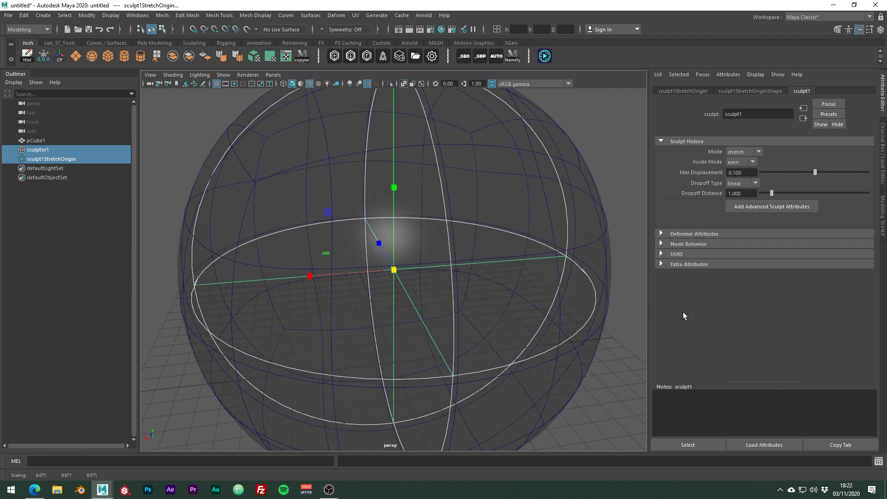
key(f)
scroll(429, 254, down, 3)
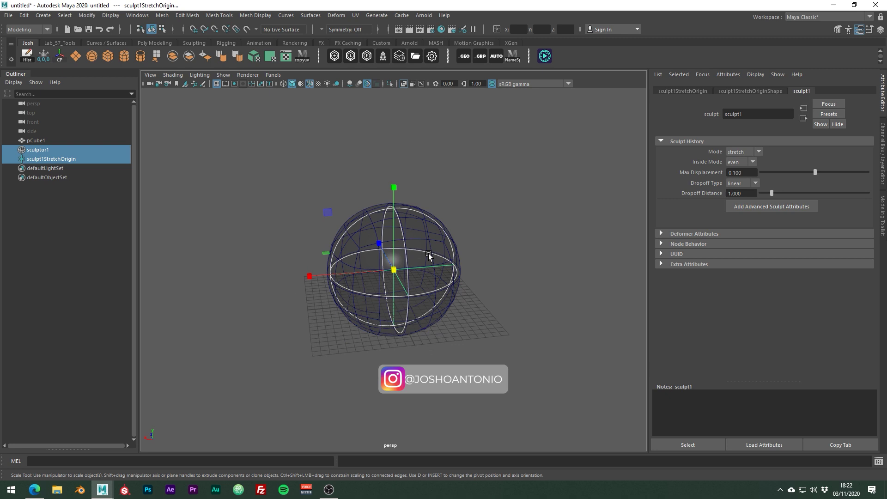
key(alt+x)
click(489, 248)
alt+drag(497, 254, 564, 243)
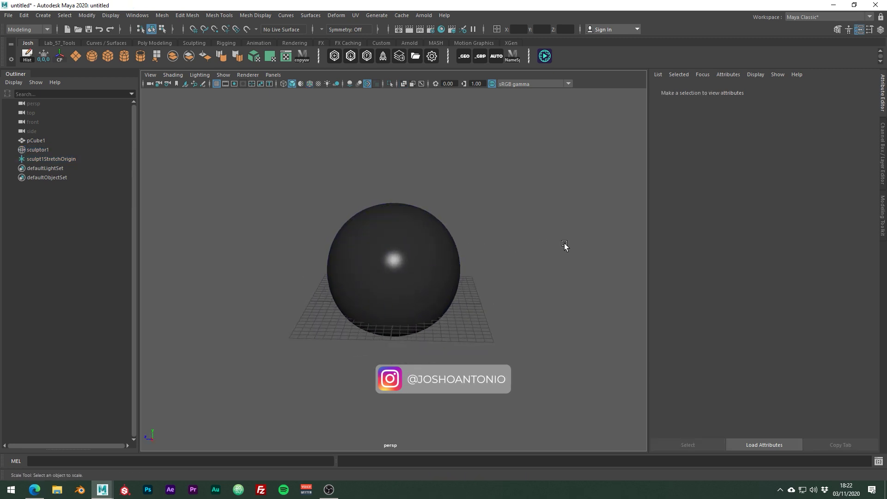
Try to move the rounded mesh along the Z axis with the deformer still attached, and undo the move.
key(w)
click(437, 256)
drag(360, 268, 409, 270)
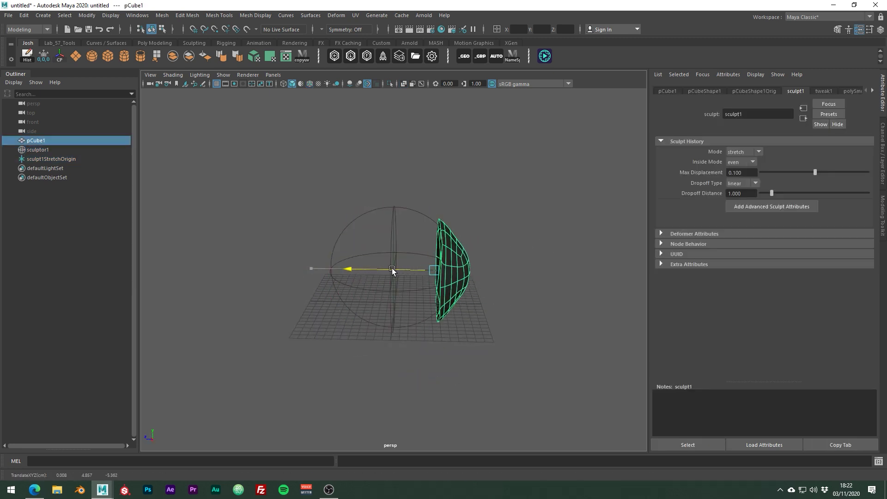
key(ctrl+z)
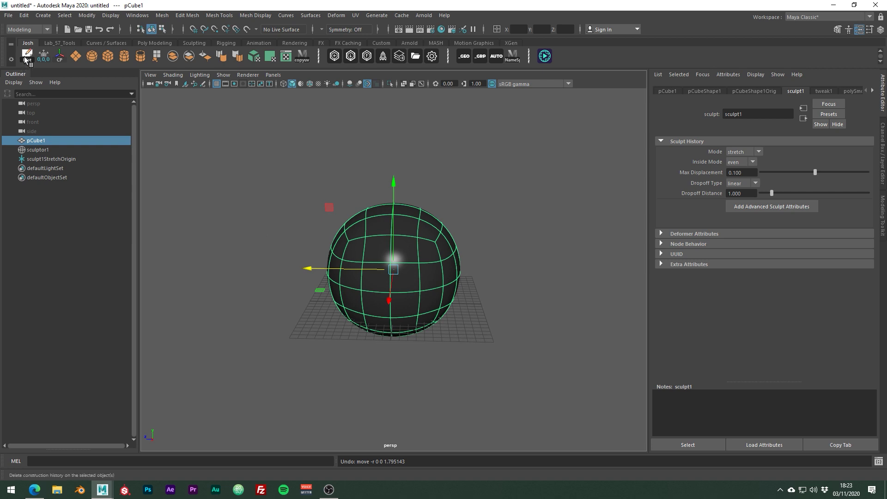
Delete the rounded mesh's construction history, test a small move along Z, and undo that move.
click(27, 55)
mouse_move(312, 269)
mouse_down()
mouse_move(344, 276)
mouse_move(305, 272)
mouse_move(319, 270)
mouse_up()
key(ctrl+z)
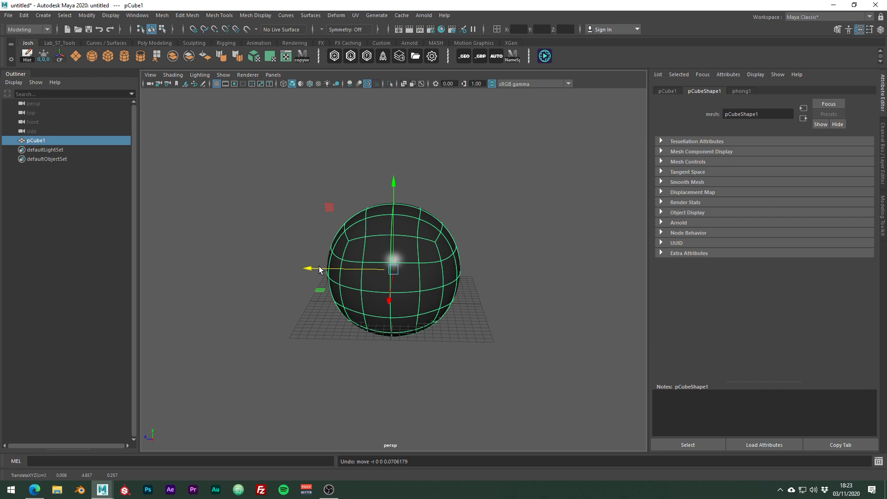
click(293, 235)
drag(280, 224, 430, 269)
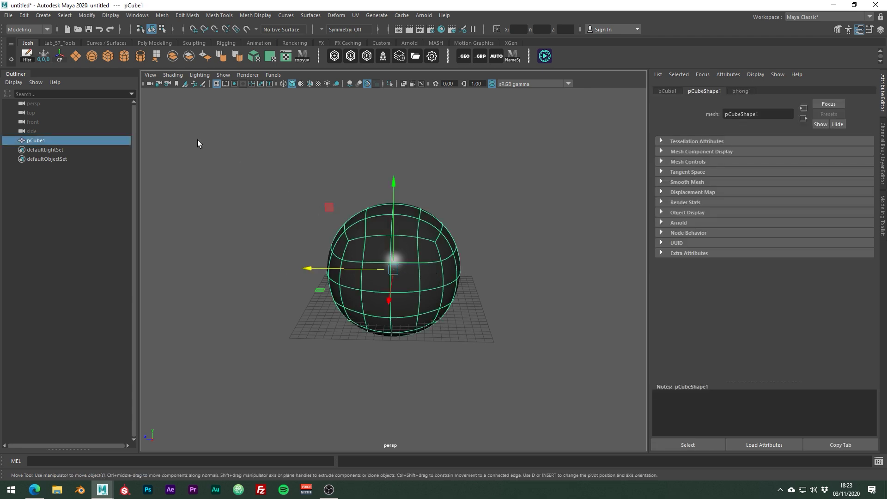
Export the selected mesh to the Desktop as an FBX file named example.
click(8, 15)
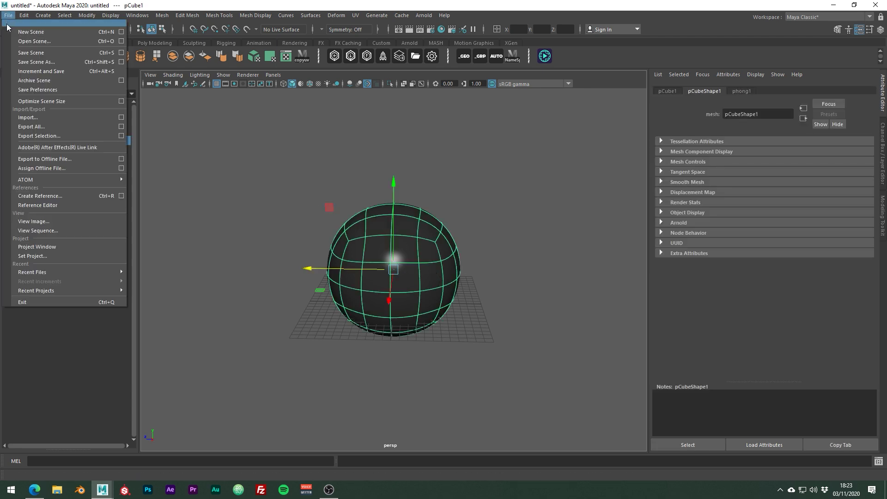
click(73, 136)
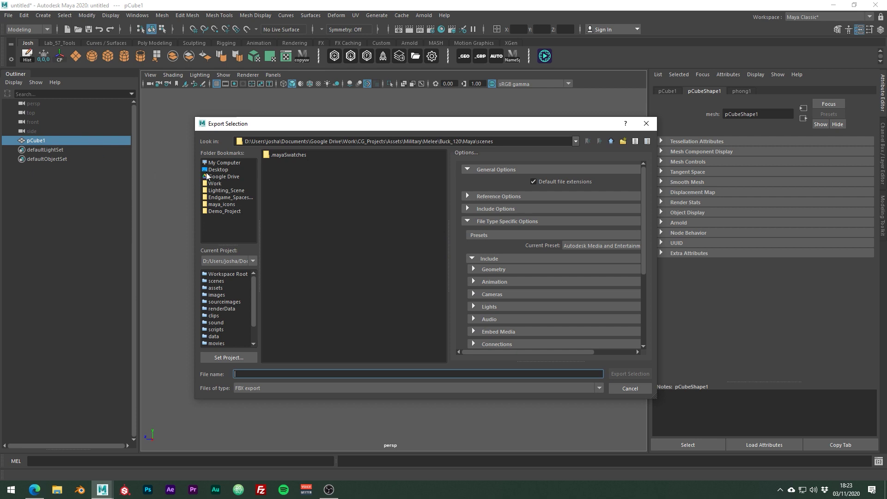
click(217, 170)
click(265, 372)
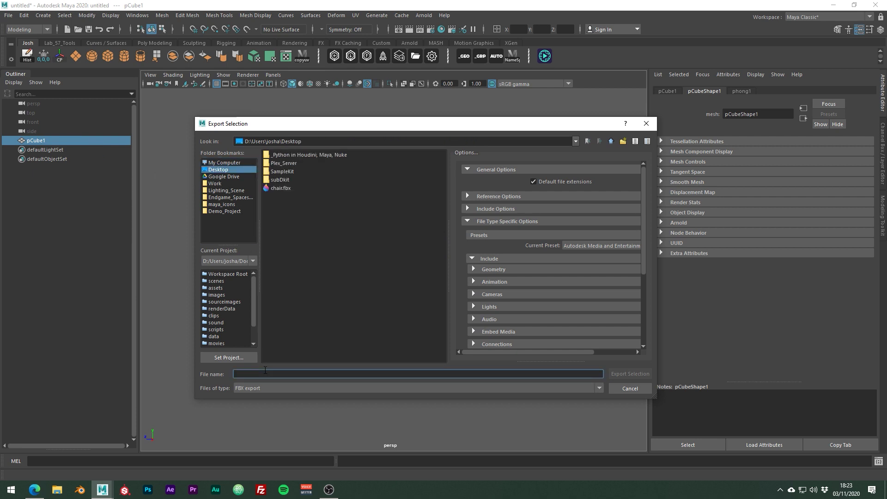
text(example)
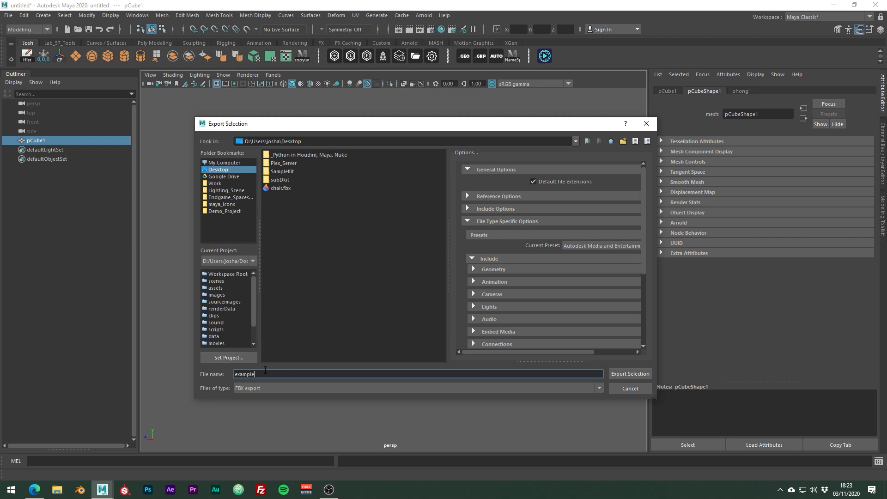
key(Return)
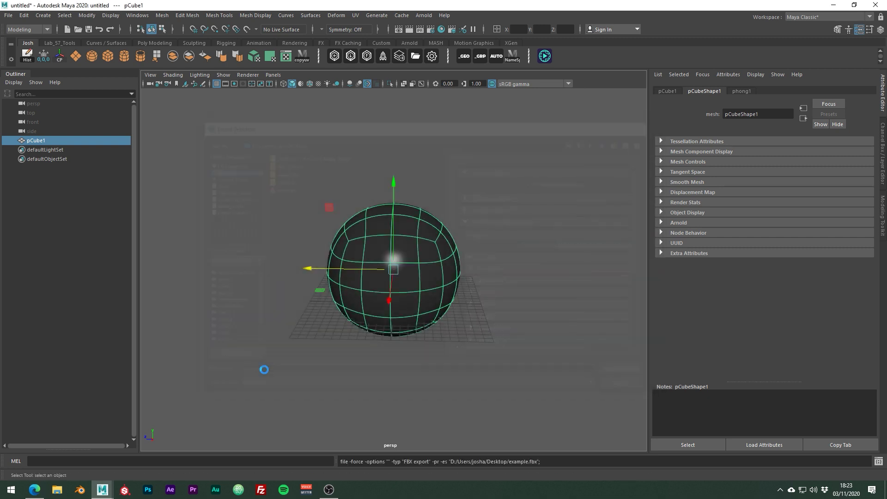
Delete the mesh from the scene and import example.fbx from the Desktop.
key(Delete)
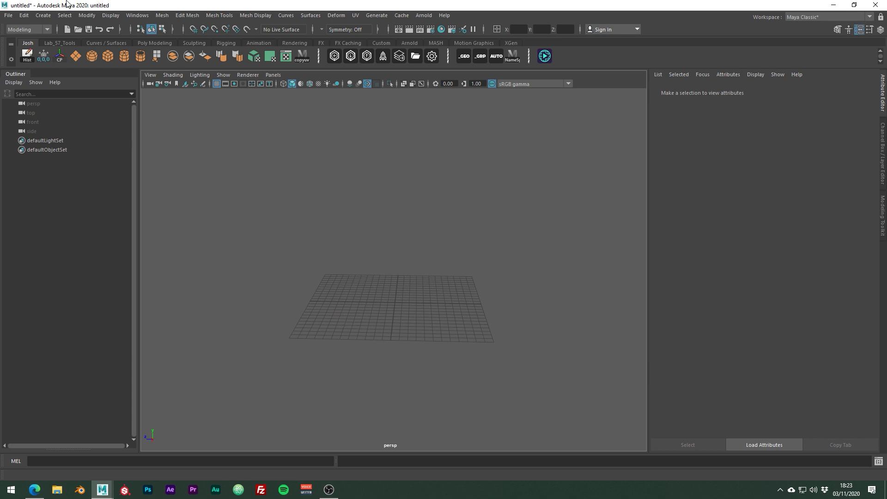
click(8, 15)
click(28, 118)
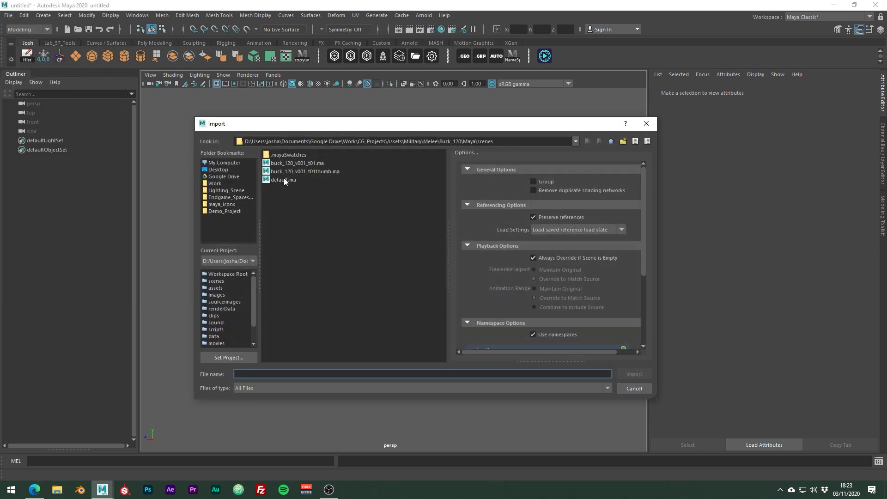
click(229, 169)
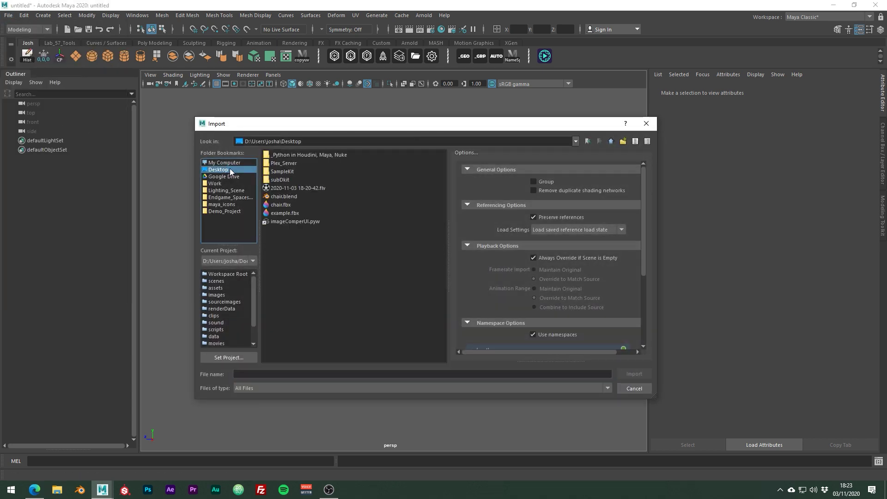
double_click(295, 213)
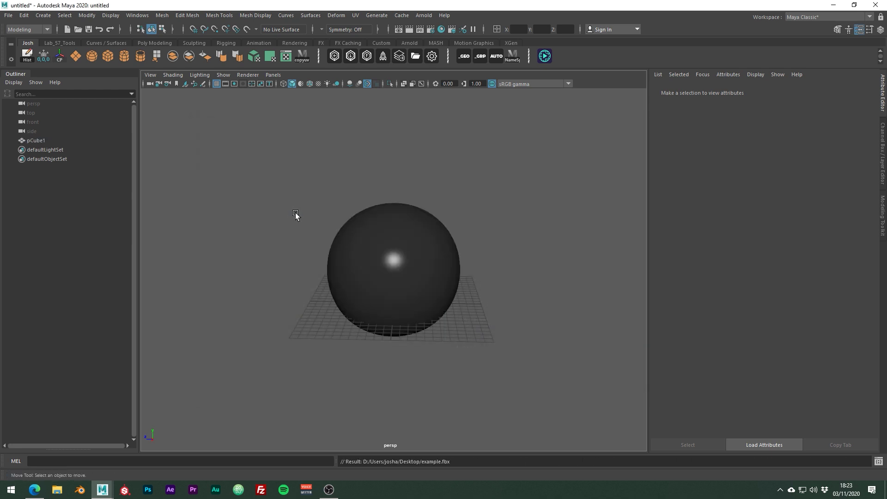
Save the example.fbx import command from the script history to the shelf as a MEL script, and close the Script Editor.
click(878, 461)
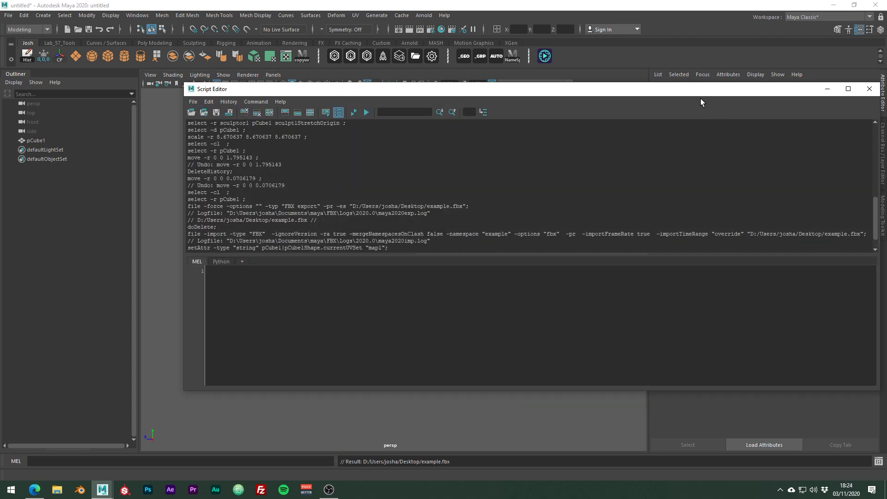
drag(701, 90, 668, 79)
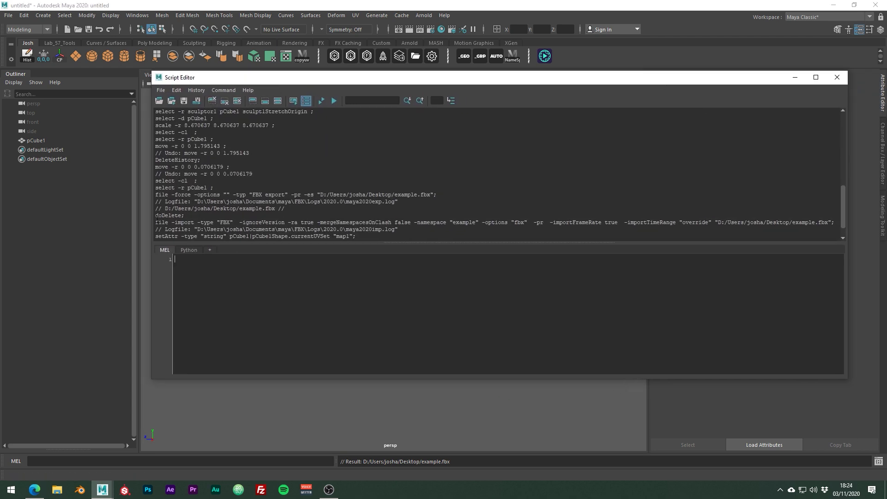
drag(157, 221, 499, 229)
drag(639, 228, 828, 223)
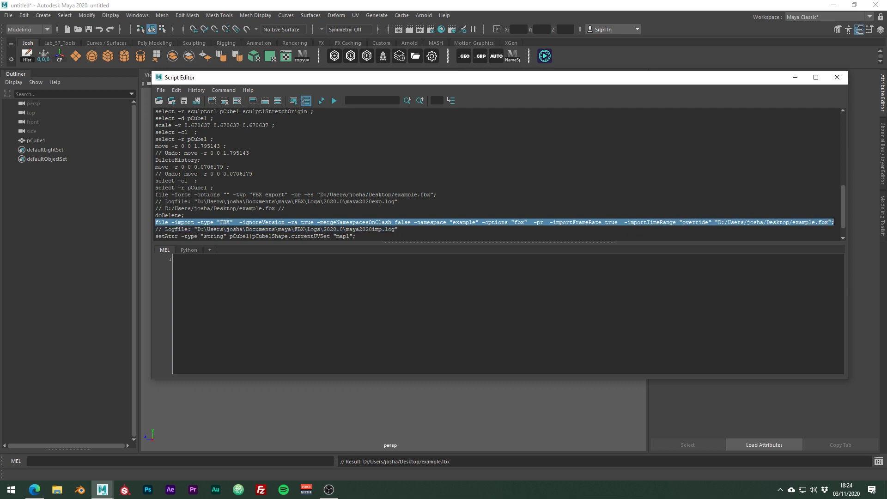
middle_drag(832, 223, 597, 57)
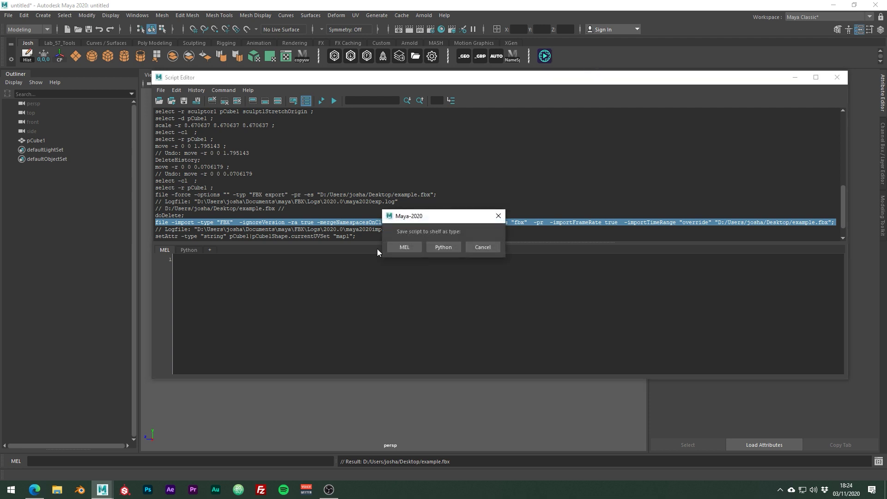
click(405, 248)
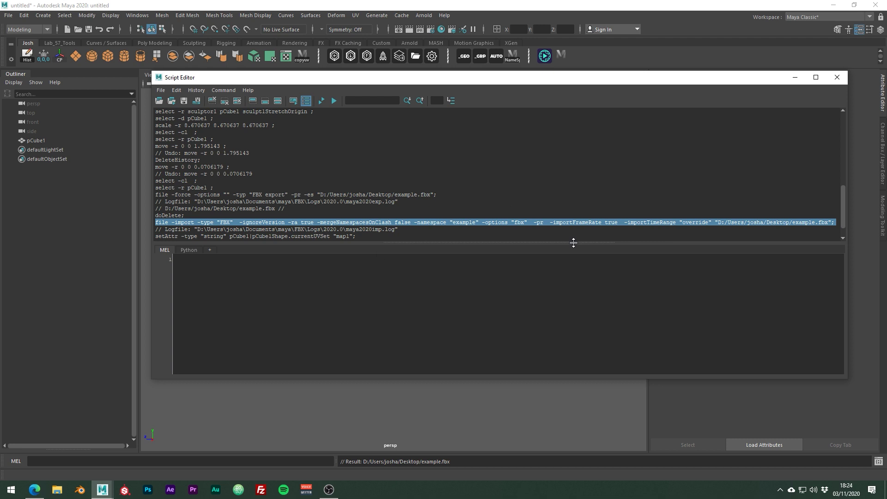
click(835, 79)
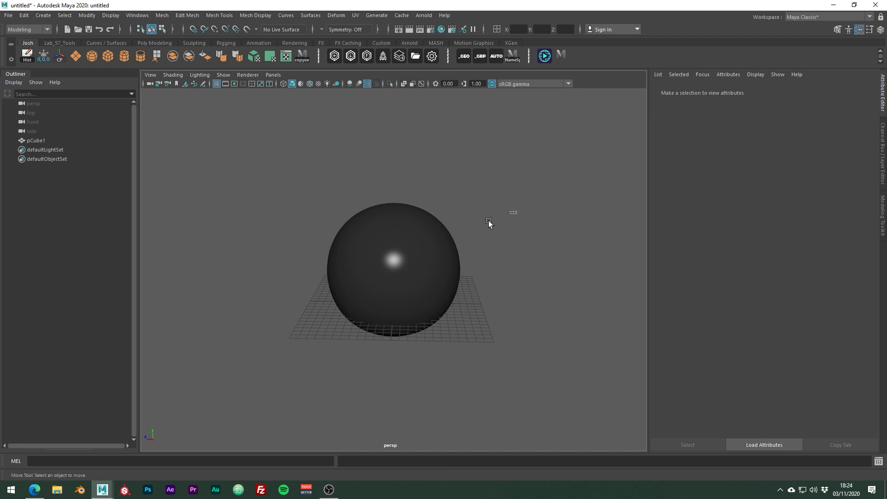
Delete the sphere from the scene and bring it back with the new import script on the shelf.
drag(489, 222, 188, 291)
key(Delete)
click(565, 59)
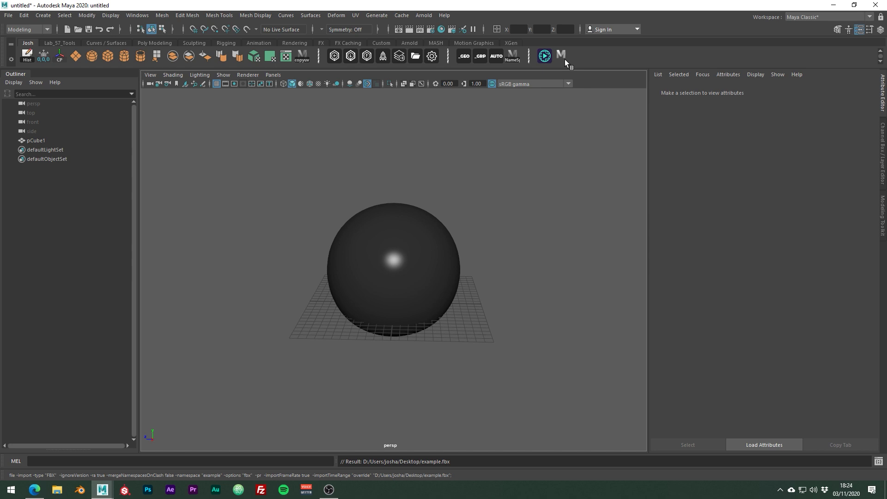
Move the imported sphere to about X -4, Y 19, Z 14, clear of the origin, and rename it test.
click(412, 263)
drag(394, 270, 296, 160)
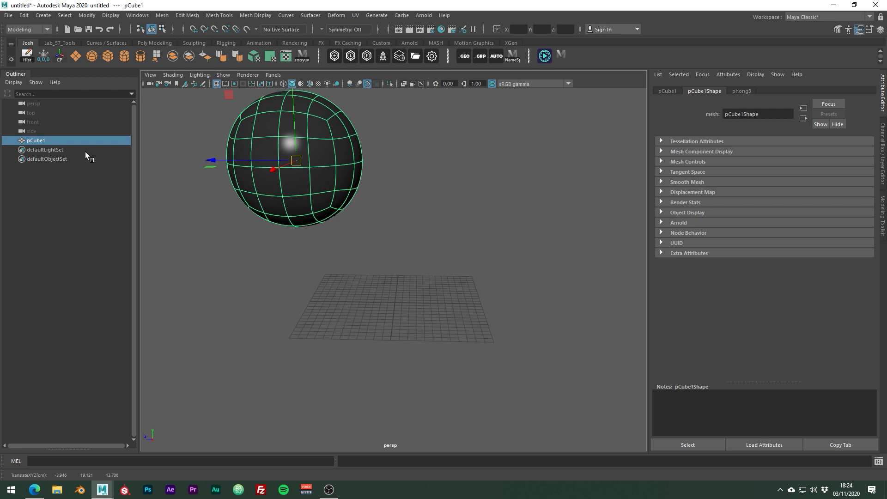
double_click(48, 141)
text(test)
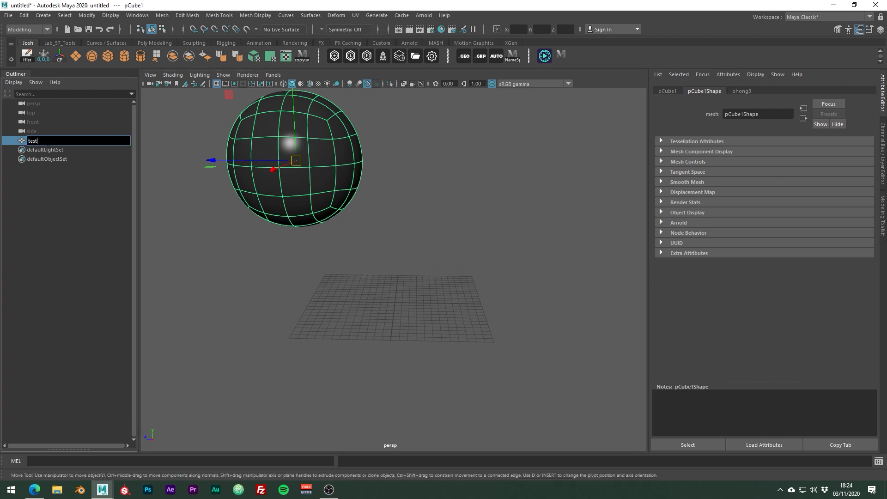
key(Return)
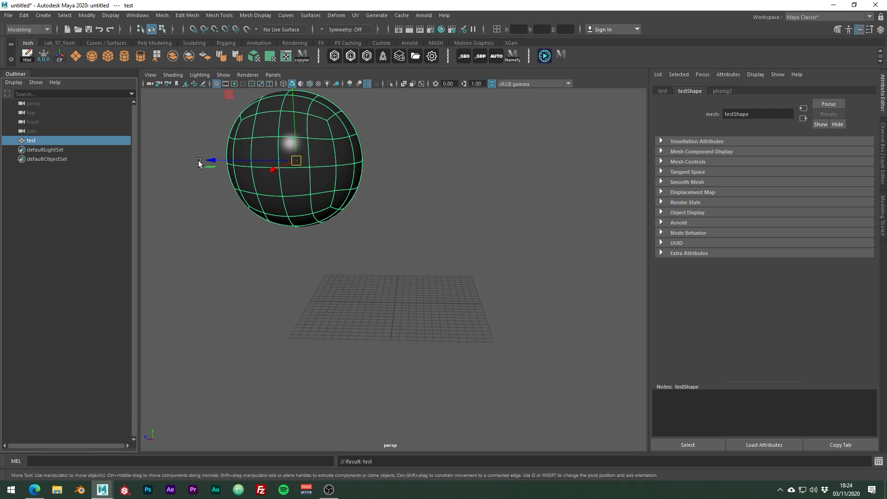
Import a second sphere with the shelf script and move it above the grid toward negative Z, away from the first.
click(561, 56)
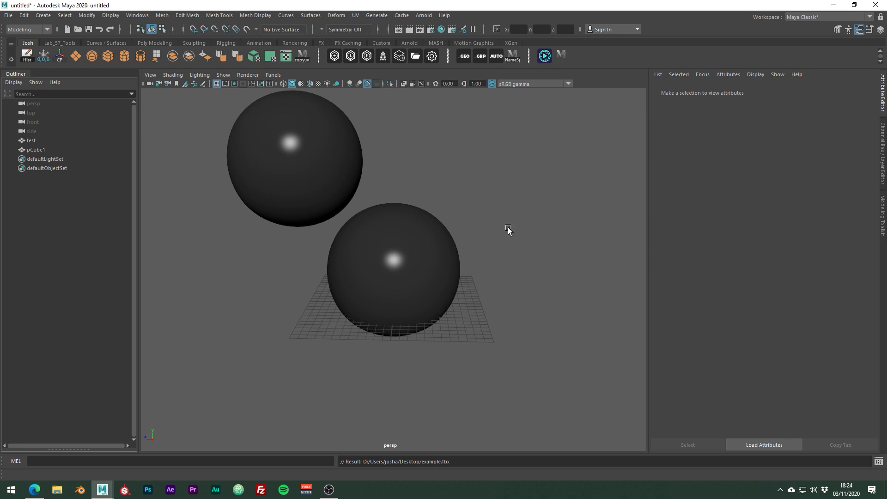
click(365, 291)
drag(395, 271, 537, 179)
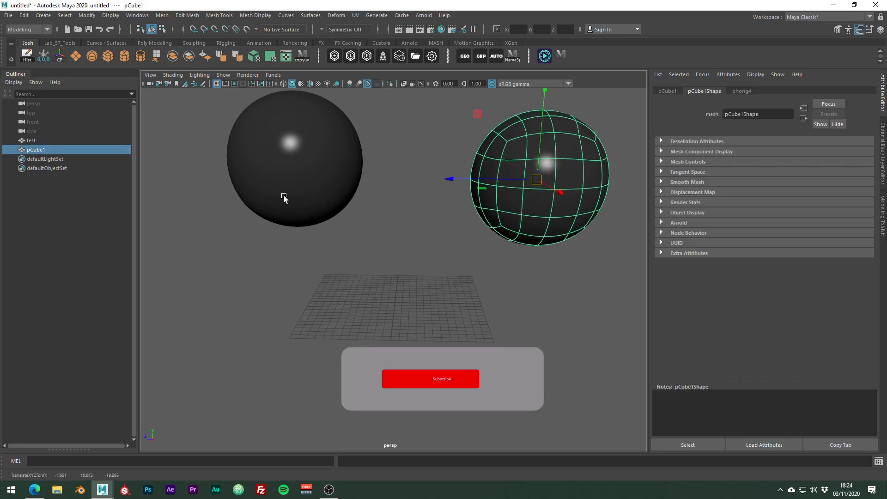
Rename the second sphere test2 and import a third sphere with the shelf script.
double_click(26, 150)
text(test2)
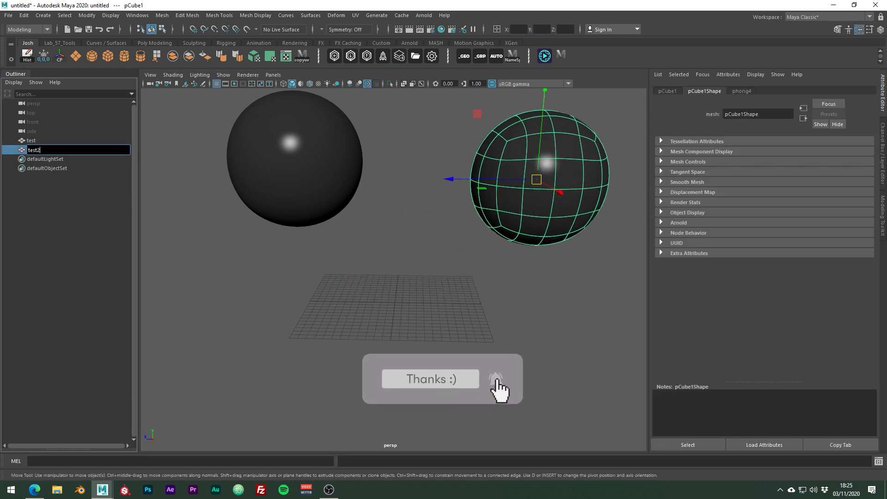
key(Return)
click(566, 53)
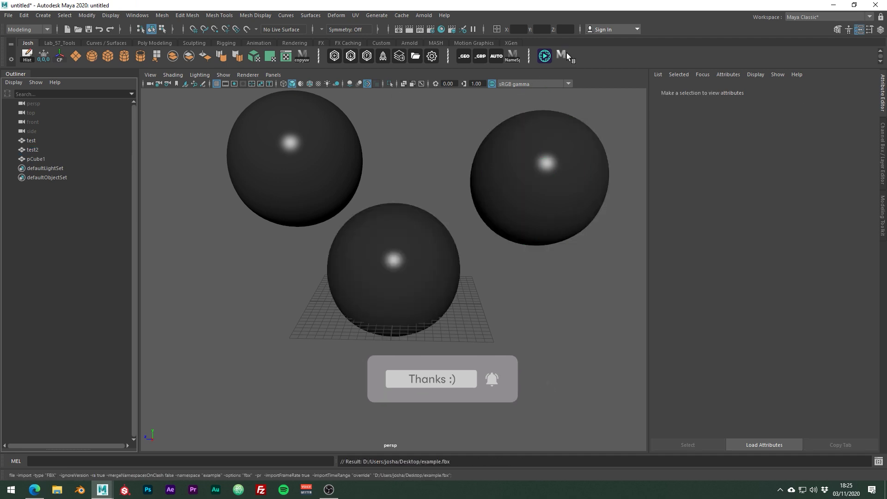